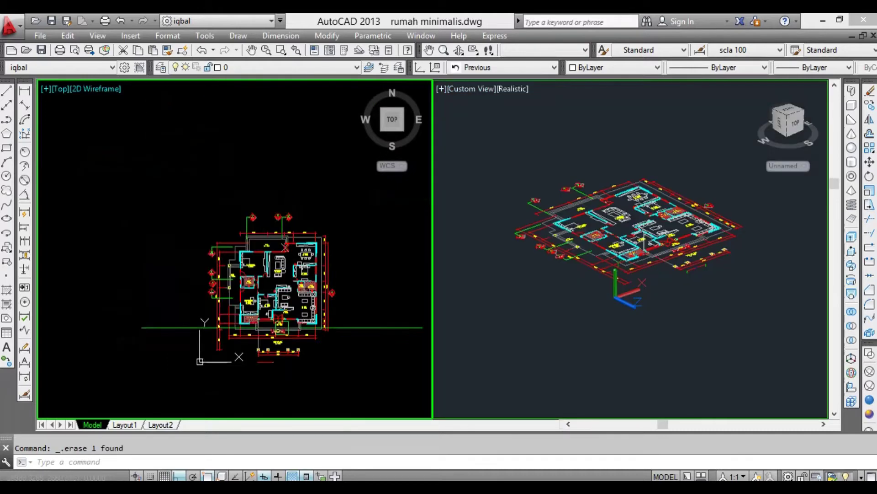
Pan and zoom the left Top viewport so the whole floor plan is centred.
{"action": "middle_click_drag", "start_coordinate": [304, 323], "coordinate": [276, 278]}
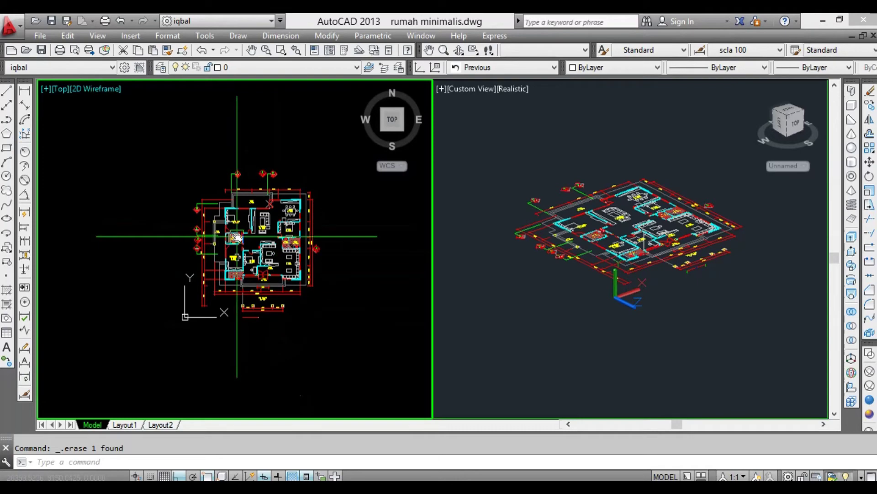
{"action": "scroll", "coordinate": [247, 254], "scroll_direction": "up", "scroll_amount": 4}
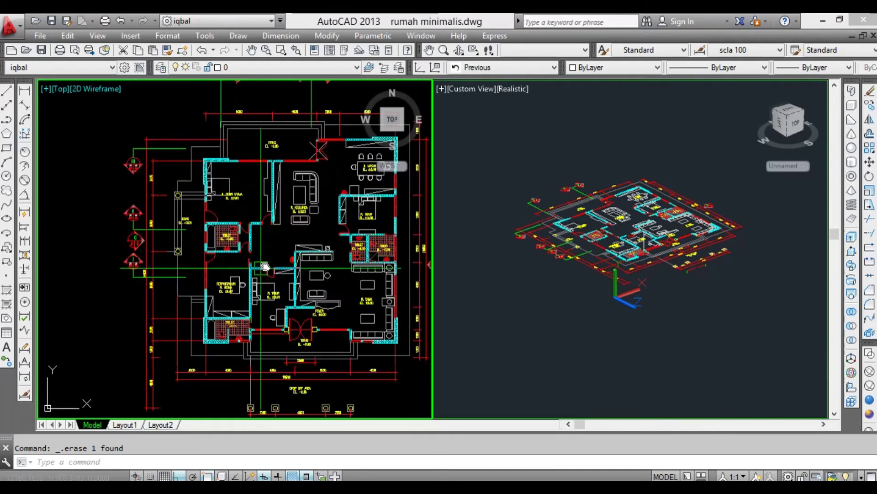
{"action": "scroll", "coordinate": [247, 254], "scroll_direction": "down", "scroll_amount": 3}
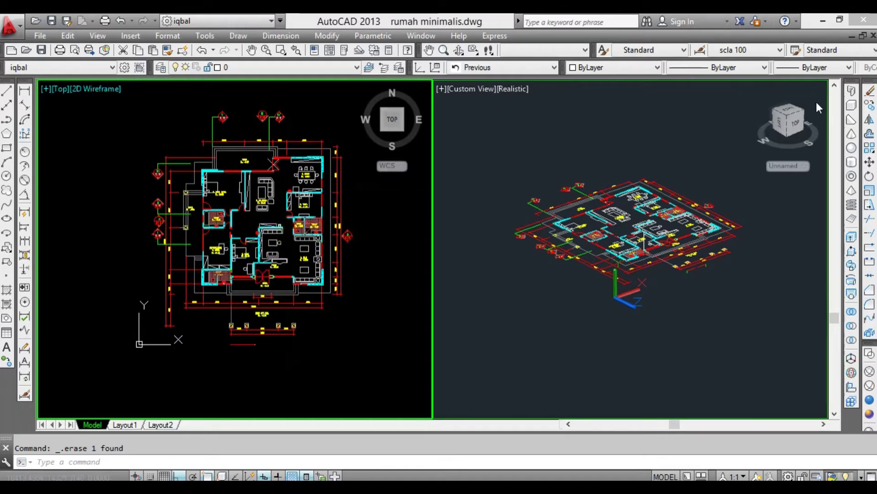
Start Polysolid with wall height 3000 and width 150, then bring up the justification options.
{"action": "left_click", "coordinate": [851, 92]}
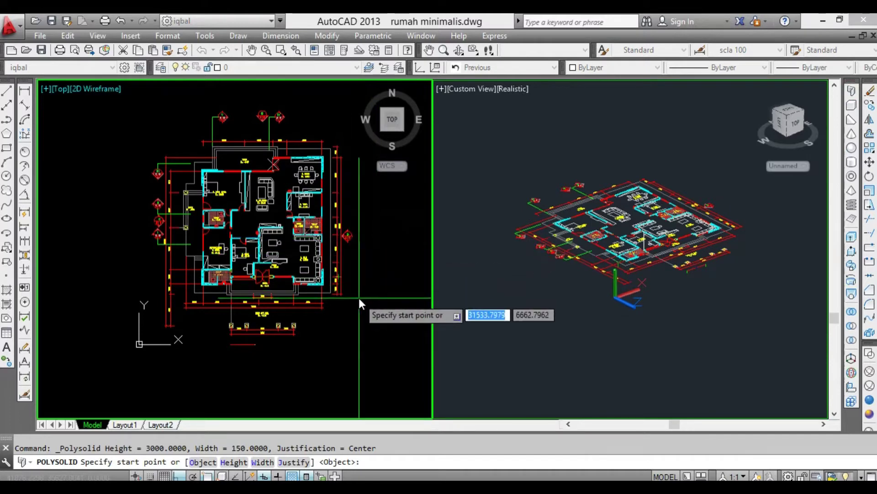
{"action": "type", "text": "h"}
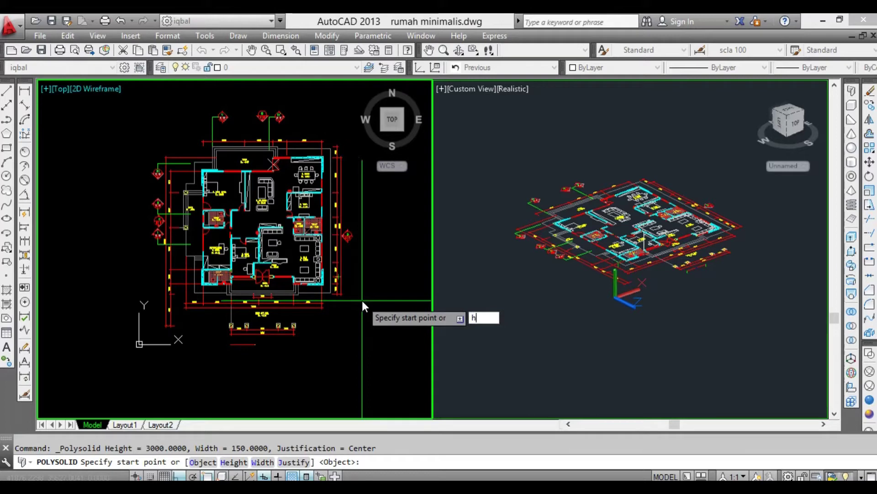
{"action": "key", "text": "Return"}
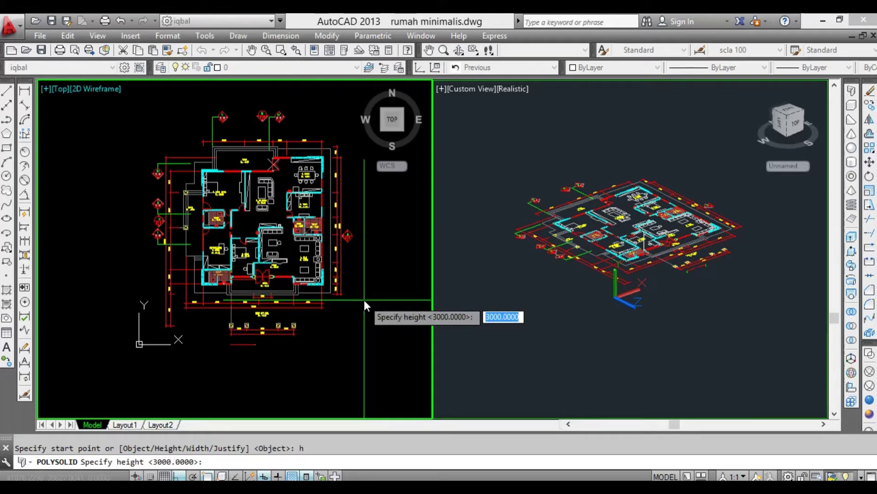
{"action": "type", "text": "300"}
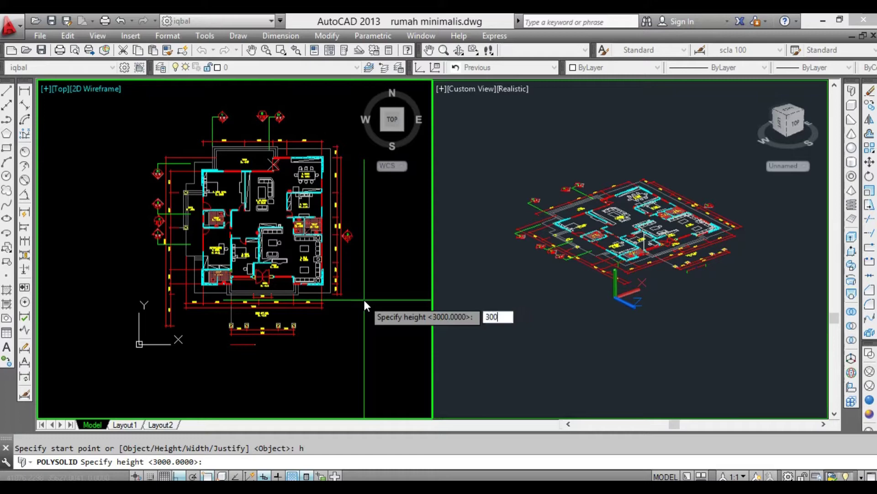
{"action": "type", "text": "0"}
{"action": "key", "text": "Return"}
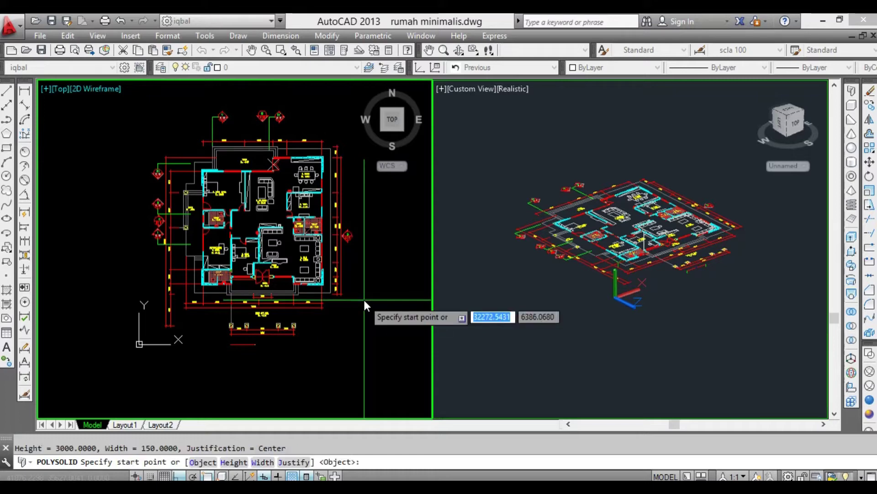
{"action": "type", "text": "w"}
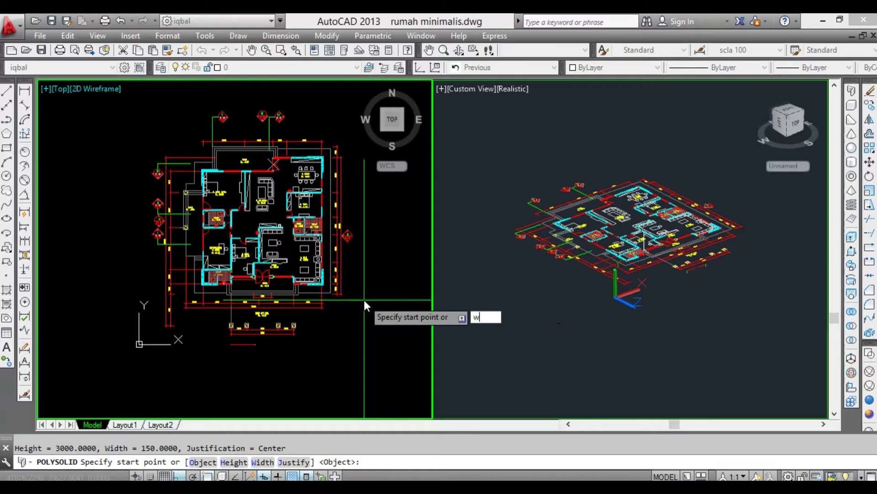
{"action": "key", "text": "Return"}
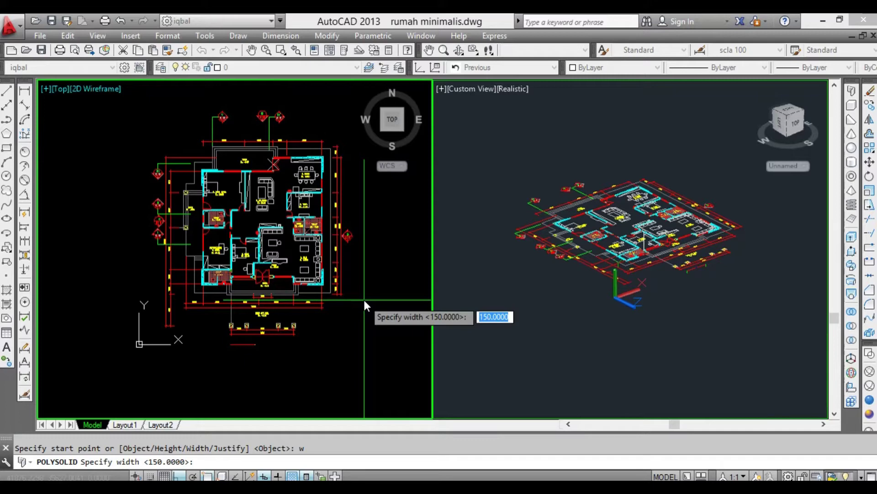
{"action": "type", "text": "150"}
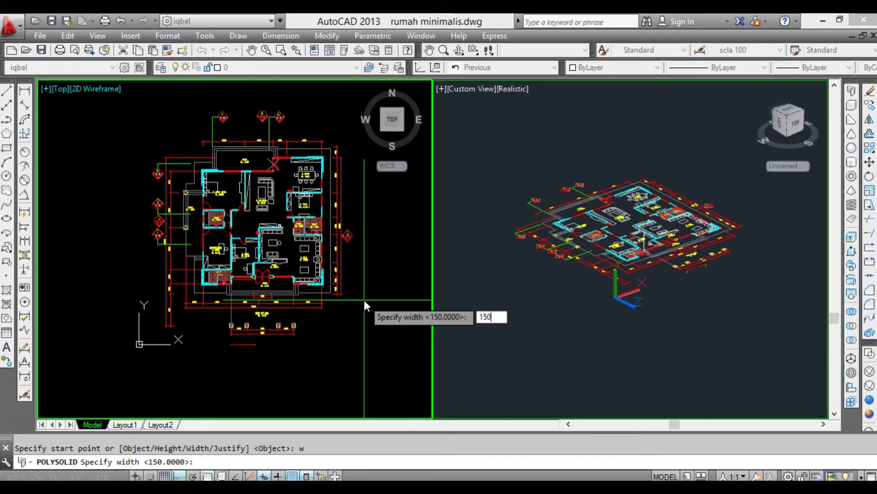
{"action": "key", "text": "Return"}
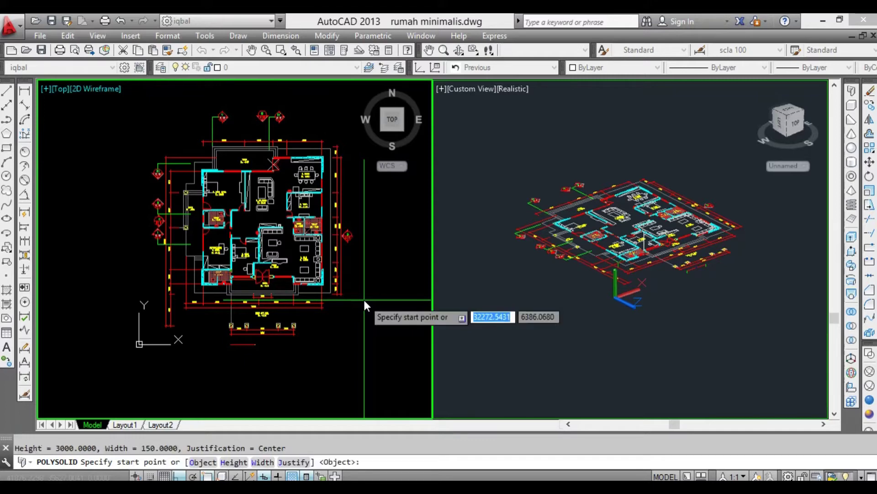
{"action": "type", "text": "j"}
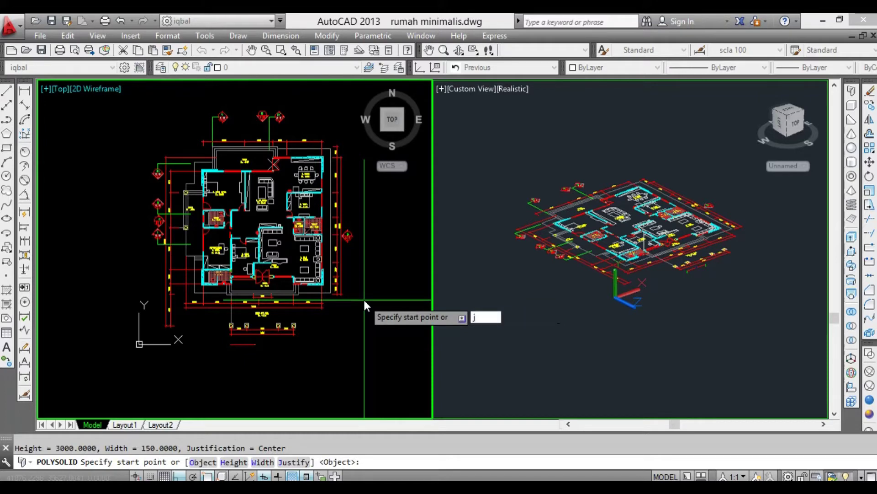
{"action": "key", "text": "Return"}
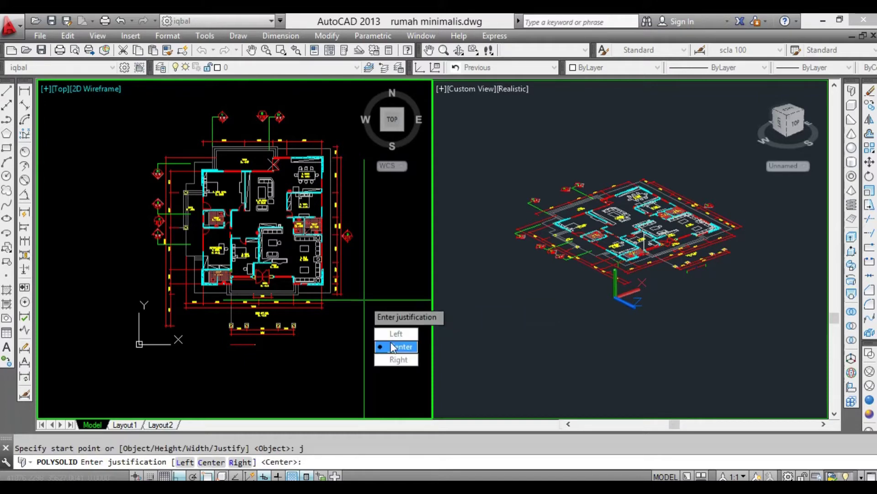
Keep the wall centred on its path and start it at the outer wall corner.
{"action": "left_click", "coordinate": [391, 347]}
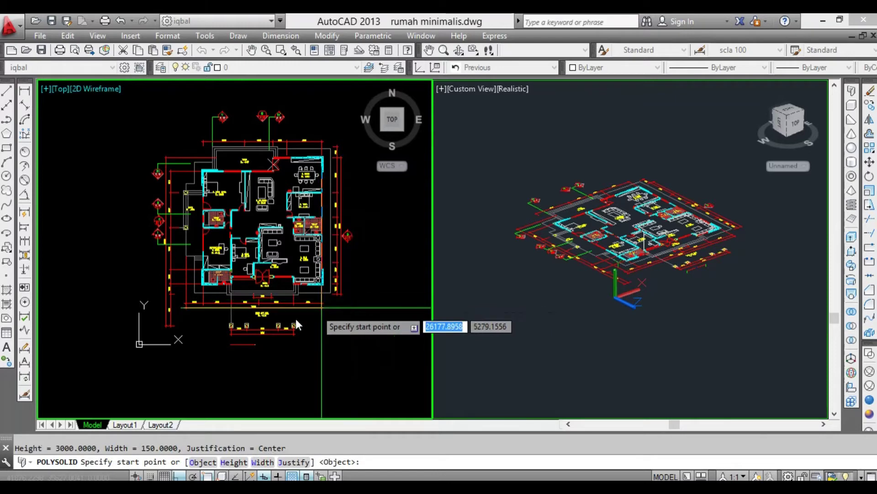
{"action": "scroll", "coordinate": [203, 292], "scroll_direction": "down", "scroll_amount": 1}
{"action": "scroll", "coordinate": [194, 279], "scroll_direction": "up", "scroll_amount": 5}
{"action": "scroll", "coordinate": [198, 240], "scroll_direction": "up", "scroll_amount": 5}
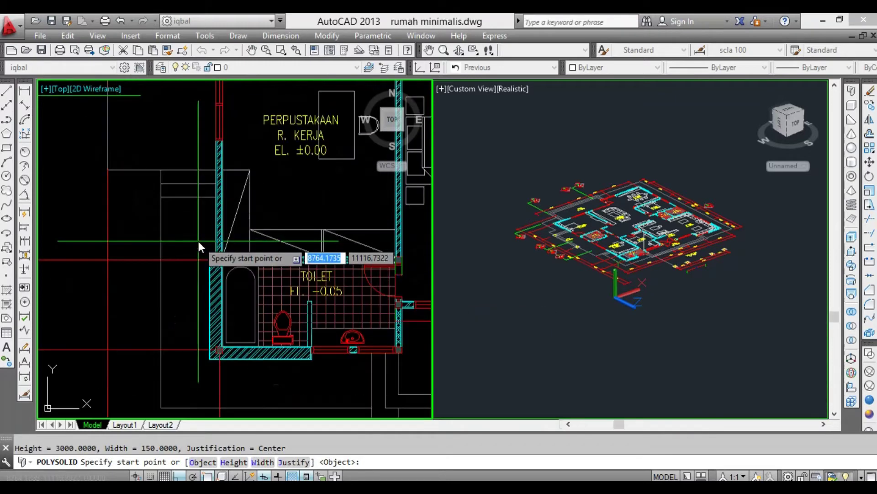
{"action": "scroll", "coordinate": [205, 244], "scroll_direction": "up", "scroll_amount": 5}
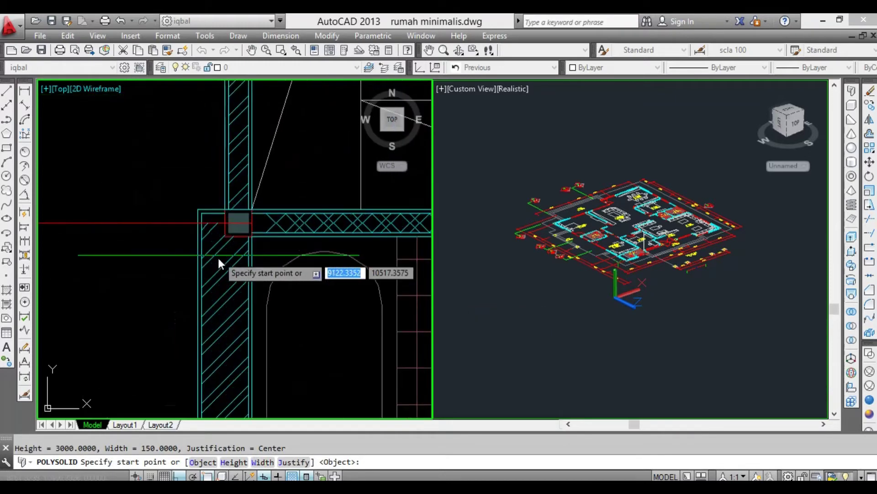
{"action": "left_click", "coordinate": [235, 235]}
Run the wall past the PERPUSTAKAAN room to the column corner and finish it.
{"action": "scroll", "coordinate": [238, 183], "scroll_direction": "down", "scroll_amount": 3}
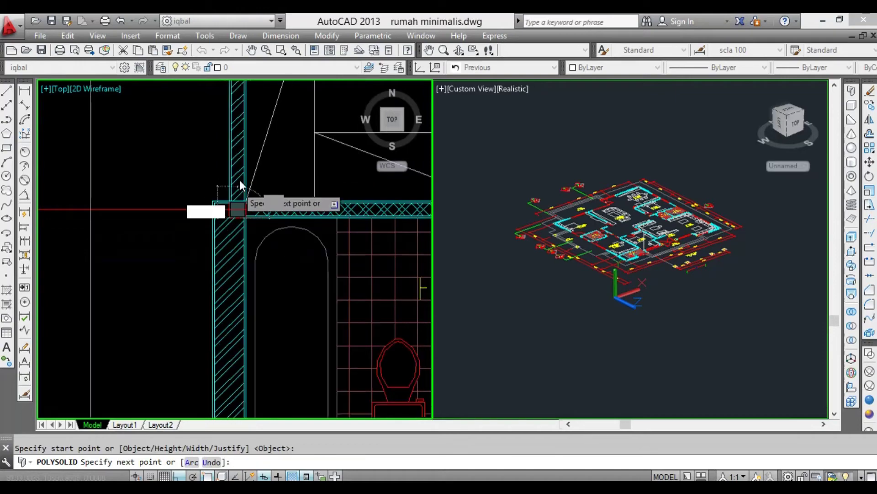
{"action": "scroll", "coordinate": [242, 173], "scroll_direction": "down", "scroll_amount": 3}
{"action": "middle_click_drag", "start_coordinate": [243, 171], "coordinate": [219, 362]}
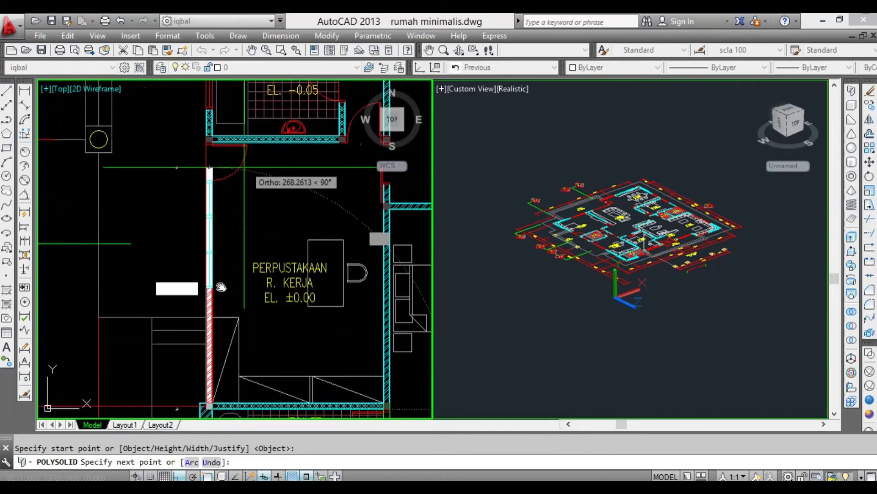
{"action": "scroll", "coordinate": [201, 200], "scroll_direction": "down", "scroll_amount": 2}
{"action": "scroll", "coordinate": [201, 200], "scroll_direction": "down", "scroll_amount": 2}
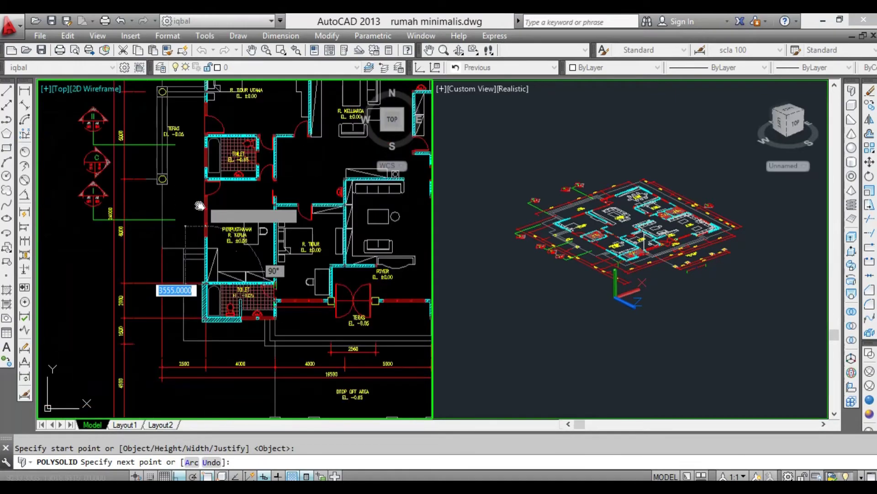
{"action": "scroll", "coordinate": [202, 201], "scroll_direction": "down", "scroll_amount": 2}
{"action": "scroll", "coordinate": [205, 208], "scroll_direction": "up", "scroll_amount": 2}
{"action": "scroll", "coordinate": [204, 207], "scroll_direction": "up", "scroll_amount": 2}
{"action": "scroll", "coordinate": [202, 208], "scroll_direction": "up", "scroll_amount": 1}
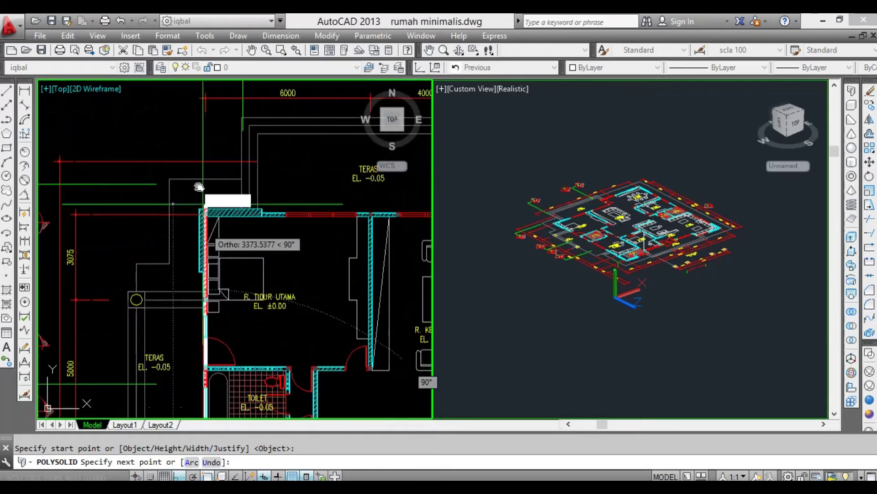
{"action": "scroll", "coordinate": [199, 201], "scroll_direction": "down", "scroll_amount": 2}
{"action": "scroll", "coordinate": [197, 206], "scroll_direction": "up", "scroll_amount": 3}
{"action": "scroll", "coordinate": [196, 211], "scroll_direction": "up", "scroll_amount": 3}
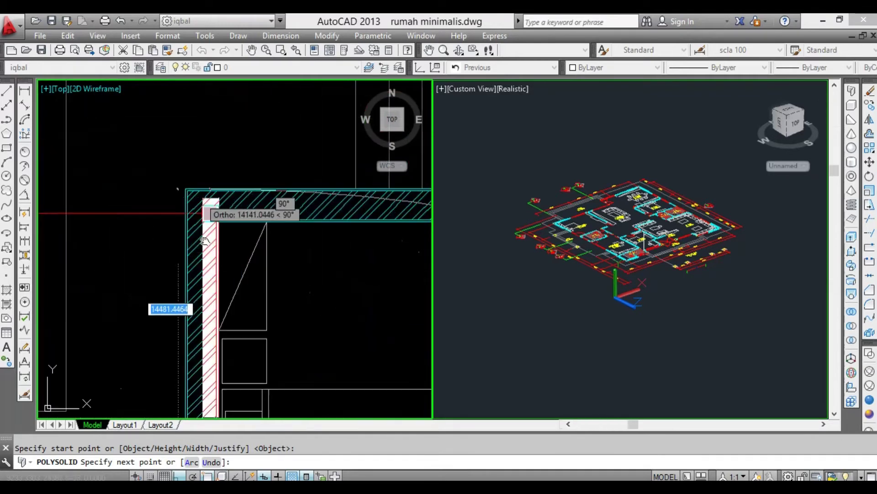
{"action": "scroll", "coordinate": [213, 224], "scroll_direction": "up", "scroll_amount": 3}
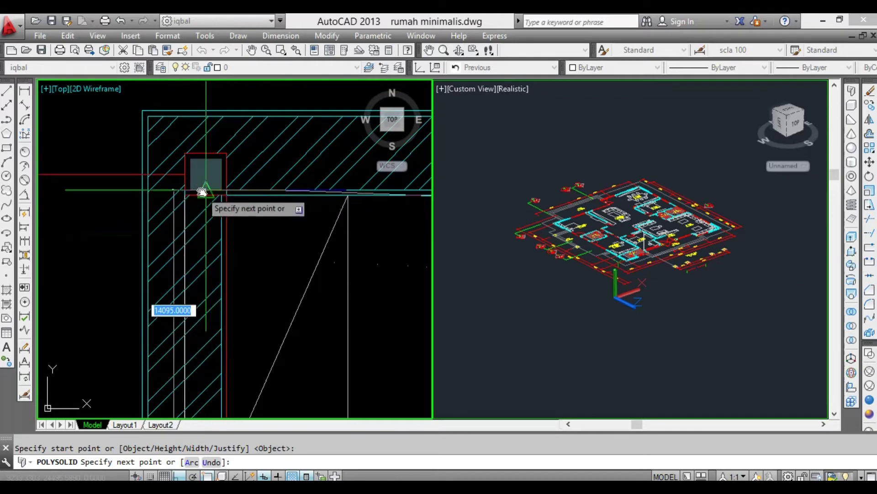
{"action": "left_click", "coordinate": [202, 191]}
{"action": "key", "text": "Return"}
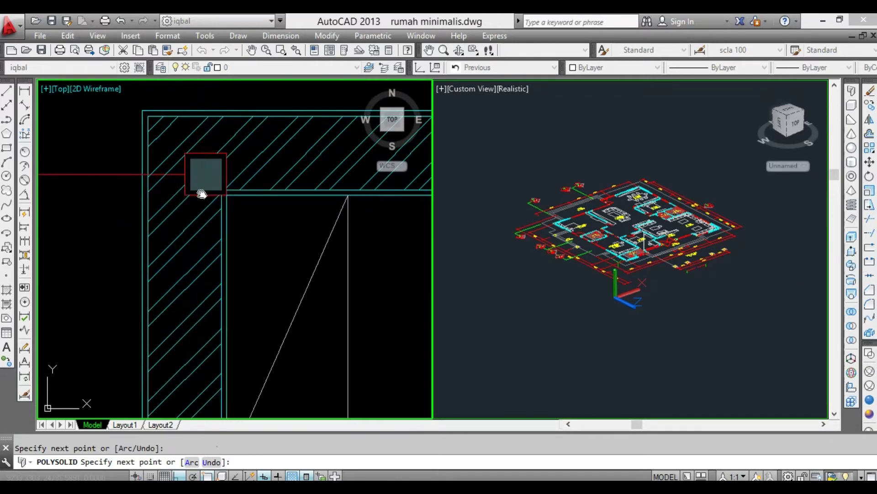
Zoom in on the new wall in the 3D viewport and check its Quick Properties.
{"action": "left_click", "coordinate": [508, 290]}
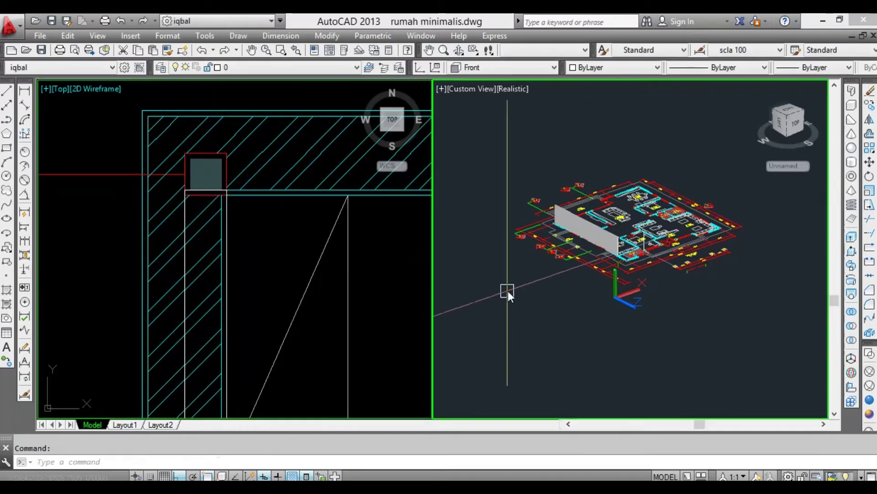
{"action": "scroll", "coordinate": [583, 229], "scroll_direction": "up", "scroll_amount": 3}
{"action": "scroll", "coordinate": [578, 234], "scroll_direction": "up", "scroll_amount": 2}
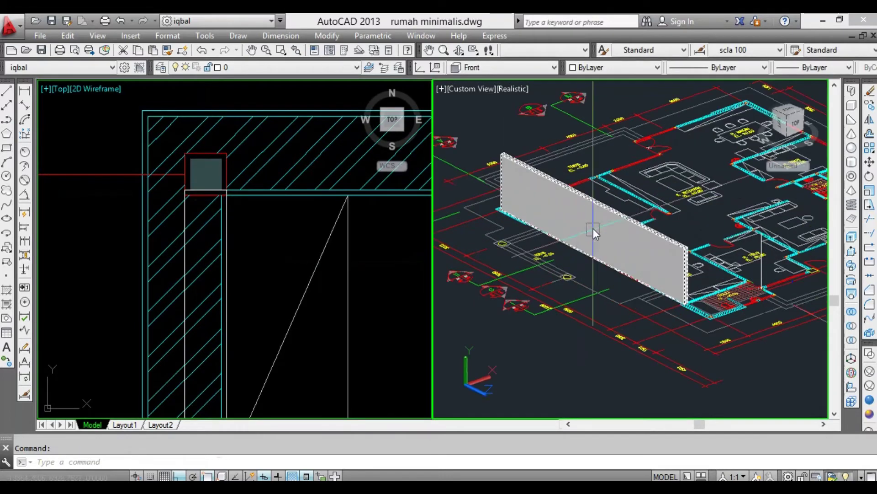
{"action": "left_click", "coordinate": [599, 229]}
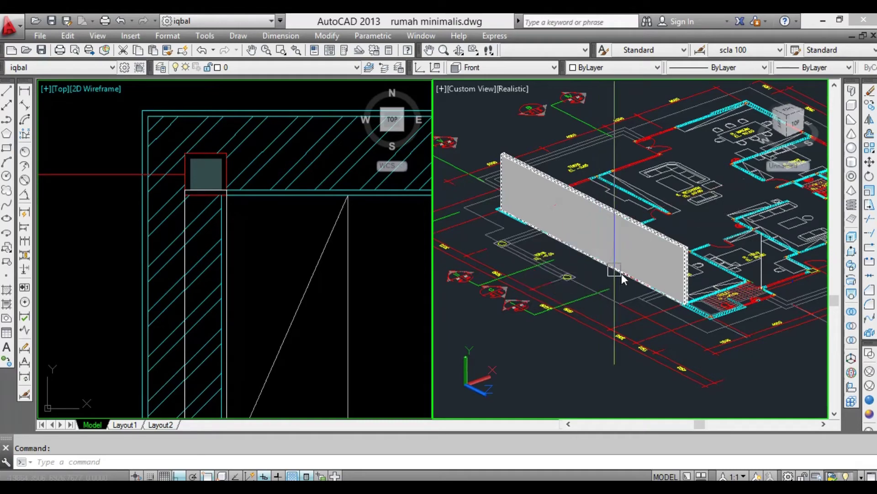
{"action": "scroll", "coordinate": [685, 279], "scroll_direction": "down", "scroll_amount": 5}
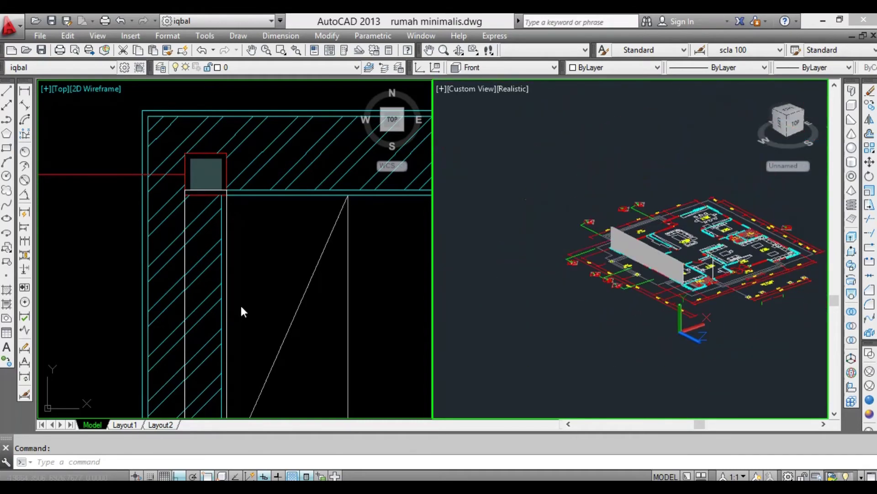
Pan the Top plan view to reveal the rooms around the next wall.
{"action": "left_click", "coordinate": [264, 280]}
{"action": "scroll", "coordinate": [270, 277], "scroll_direction": "down", "scroll_amount": 5}
{"action": "mouse_move", "coordinate": [276, 276]}
{"action": "middle_mouse_down"}
{"action": "mouse_move", "coordinate": [242, 229]}
{"action": "mouse_move", "coordinate": [235, 195]}
{"action": "middle_mouse_up"}
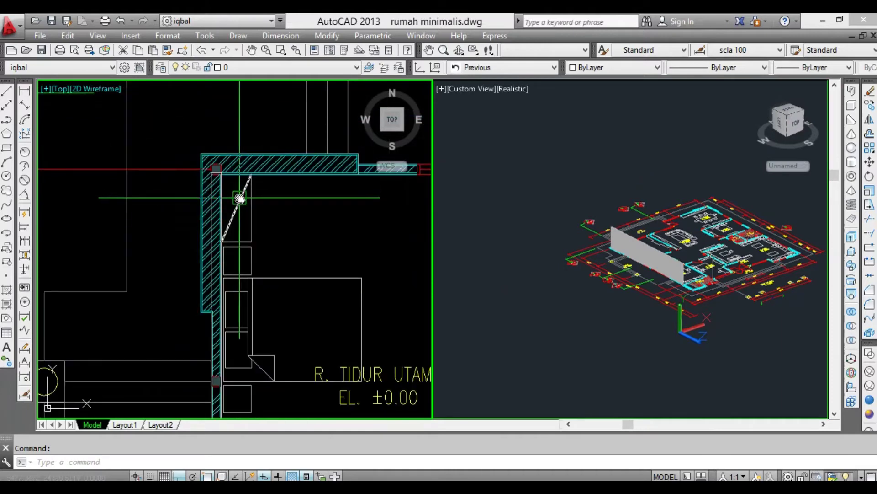
{"action": "scroll", "coordinate": [237, 197], "scroll_direction": "down", "scroll_amount": 5}
{"action": "middle_click_drag", "start_coordinate": [258, 237], "coordinate": [221, 168]}
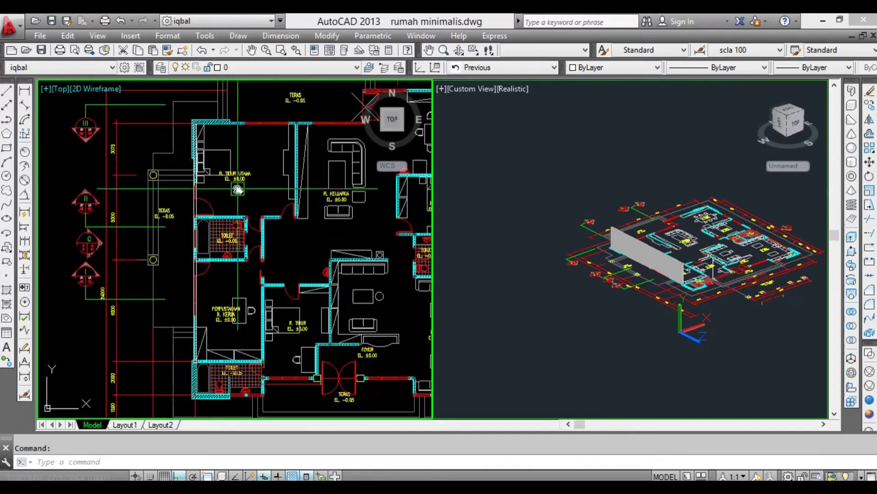
{"action": "middle_click_drag", "start_coordinate": [248, 209], "coordinate": [182, 137]}
Start a new polysolid wall at the wall junction.
{"action": "type", "text": "polysolid"}
{"action": "key", "text": "Return"}
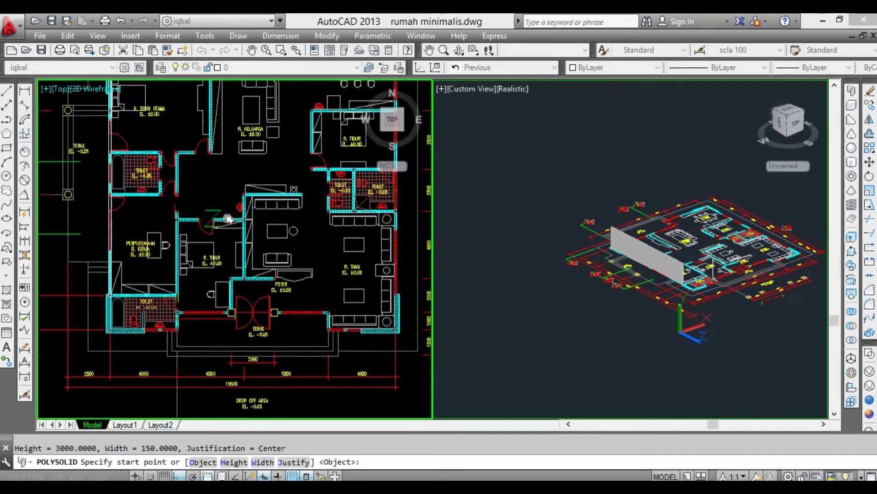
{"action": "scroll", "coordinate": [272, 310], "scroll_direction": "up", "scroll_amount": 2}
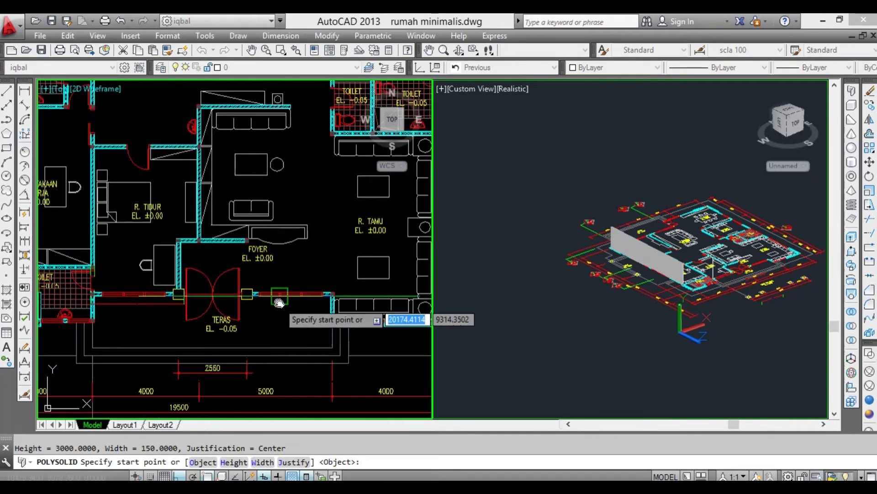
{"action": "scroll", "coordinate": [137, 299], "scroll_direction": "up", "scroll_amount": 3}
{"action": "scroll", "coordinate": [119, 302], "scroll_direction": "up", "scroll_amount": 1}
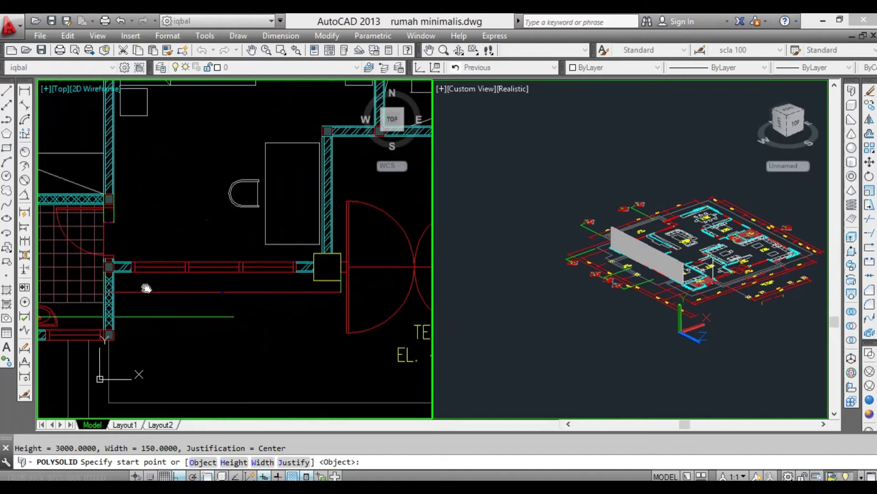
{"action": "scroll", "coordinate": [160, 274], "scroll_direction": "down", "scroll_amount": 2}
{"action": "scroll", "coordinate": [165, 267], "scroll_direction": "up", "scroll_amount": 5}
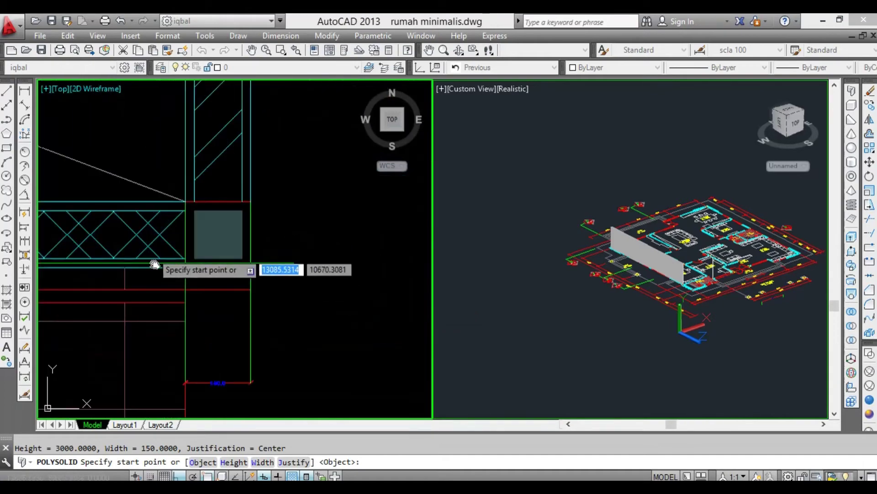
{"action": "left_click", "coordinate": [204, 268]}
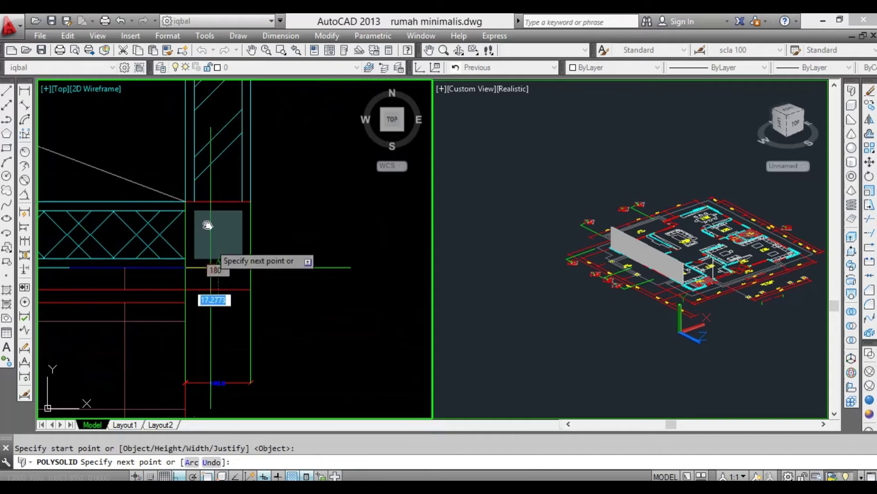
Run the wall past PUSTAKAAN KERJA and R. TIDUR and end it at the column corner.
{"action": "scroll", "coordinate": [205, 187], "scroll_direction": "down", "scroll_amount": 3}
{"action": "scroll", "coordinate": [208, 185], "scroll_direction": "down", "scroll_amount": 3}
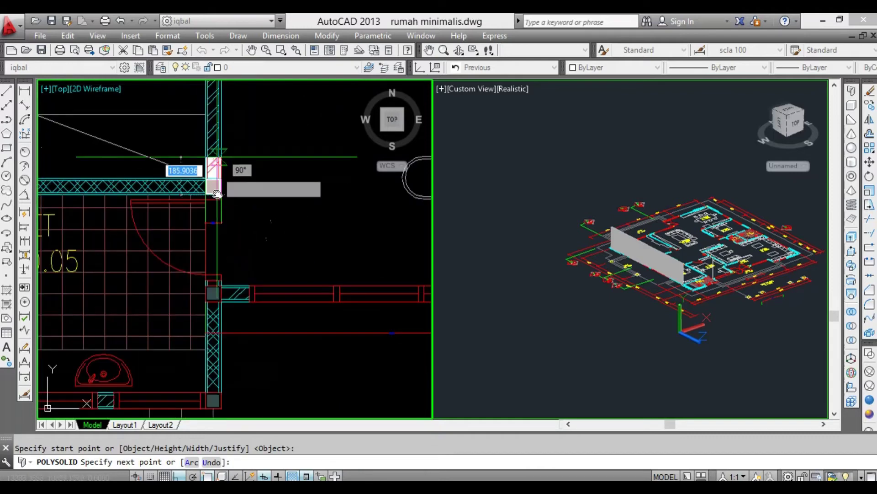
{"action": "middle_click_drag", "start_coordinate": [206, 176], "coordinate": [217, 293]}
{"action": "scroll", "coordinate": [217, 293], "scroll_direction": "down", "scroll_amount": 2}
{"action": "middle_click_drag", "start_coordinate": [215, 81], "coordinate": [215, 338]}
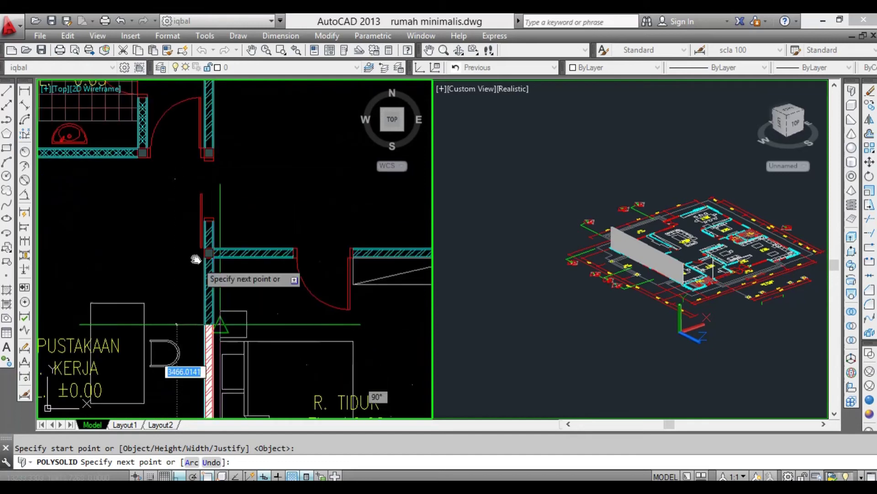
{"action": "scroll", "coordinate": [191, 240], "scroll_direction": "up", "scroll_amount": 2}
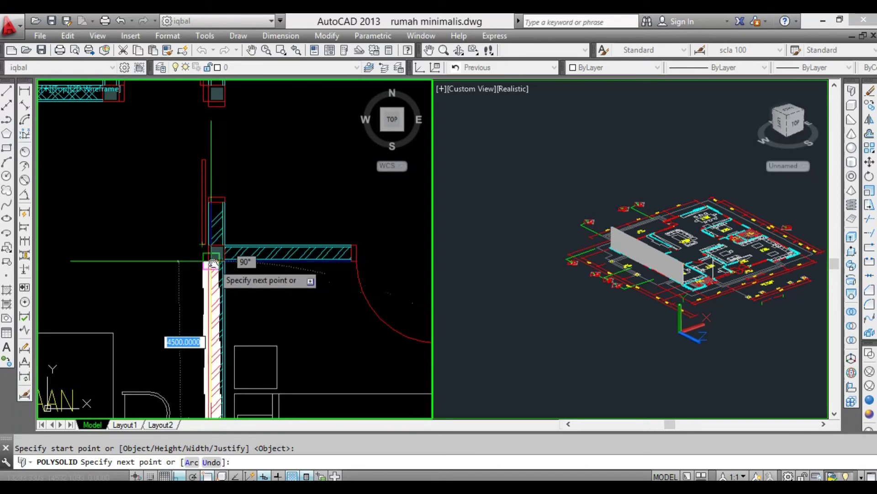
{"action": "scroll", "coordinate": [214, 265], "scroll_direction": "down", "scroll_amount": 4}
{"action": "scroll", "coordinate": [217, 267], "scroll_direction": "up", "scroll_amount": 4}
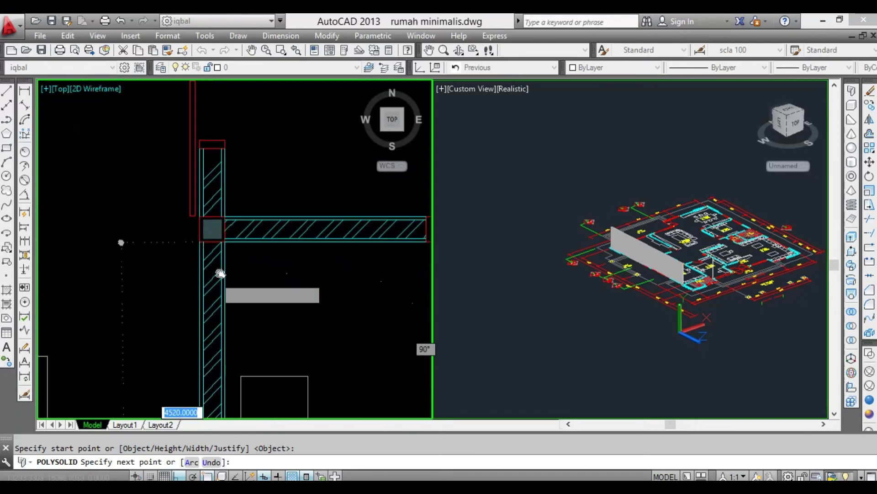
{"action": "scroll", "coordinate": [227, 265], "scroll_direction": "up", "scroll_amount": 1}
{"action": "scroll", "coordinate": [238, 228], "scroll_direction": "up", "scroll_amount": 1}
{"action": "scroll", "coordinate": [226, 222], "scroll_direction": "up", "scroll_amount": 2}
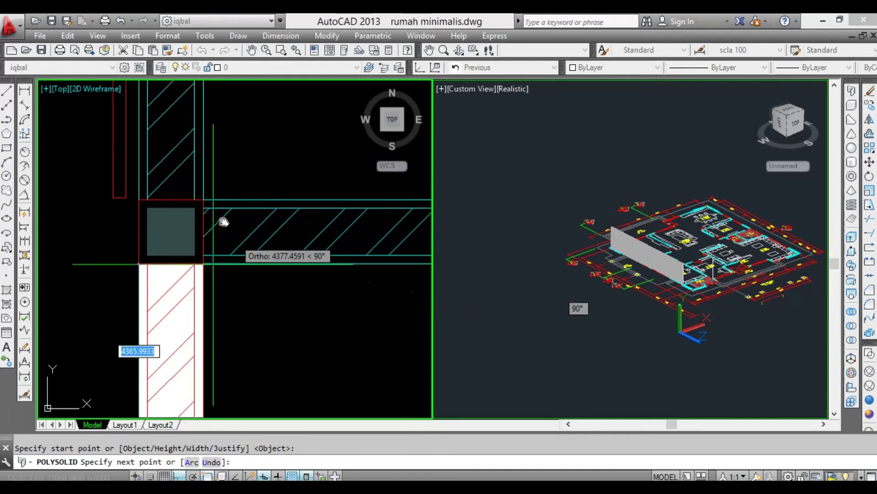
{"action": "scroll", "coordinate": [215, 222], "scroll_direction": "up", "scroll_amount": 1}
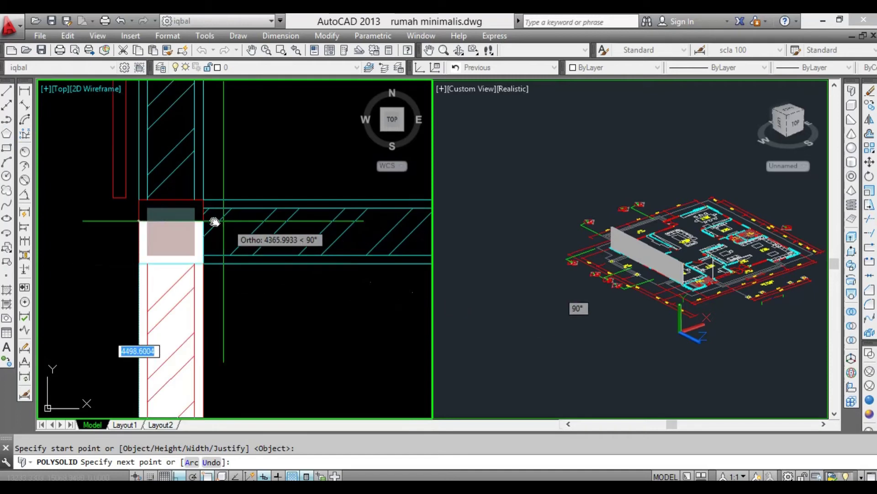
{"action": "left_click", "coordinate": [171, 264]}
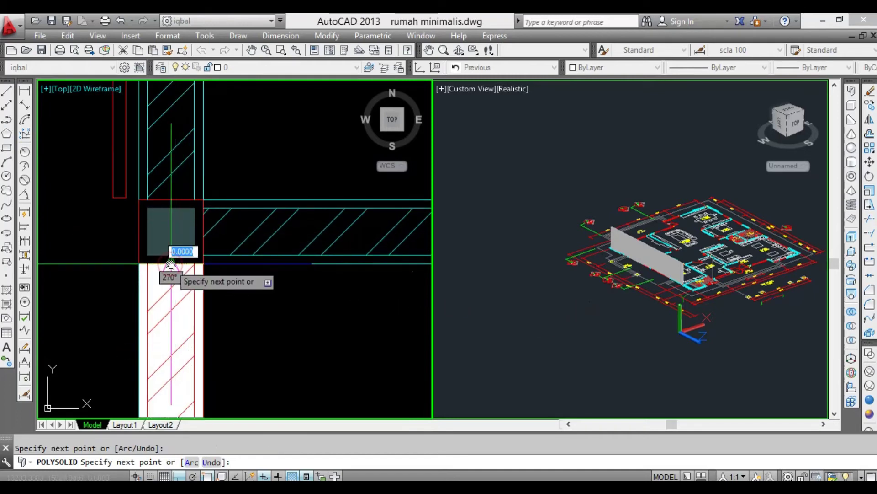
{"action": "key", "text": "Return"}
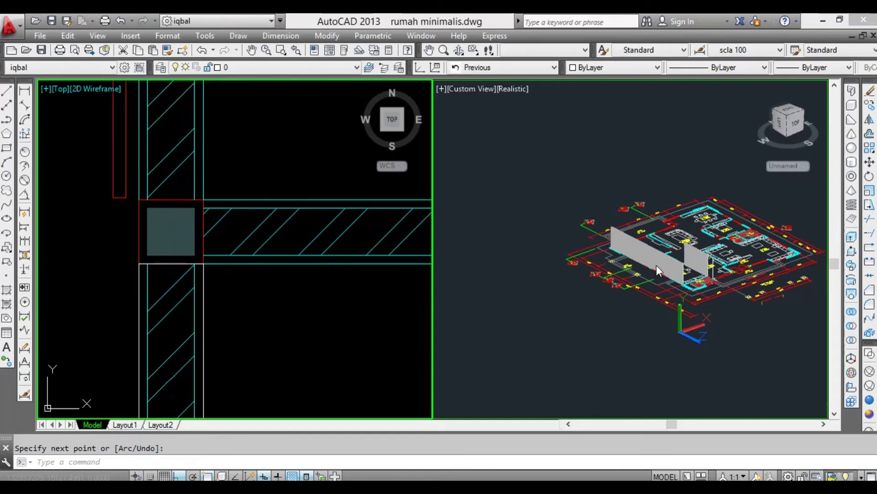
Zoom in on the realistic 3D viewport to review both walls, then zoom back out.
{"action": "left_click", "coordinate": [602, 322]}
{"action": "scroll", "coordinate": [701, 260], "scroll_direction": "up", "scroll_amount": 2}
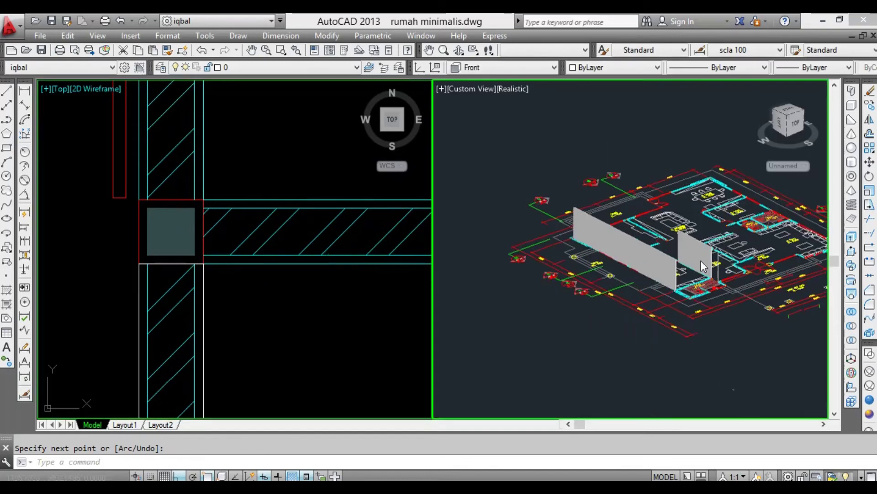
{"action": "scroll", "coordinate": [700, 267], "scroll_direction": "up", "scroll_amount": 2}
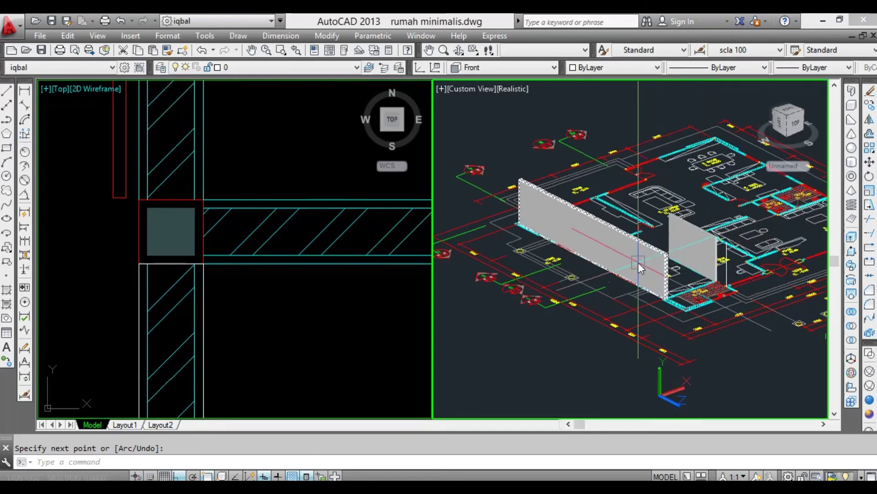
{"action": "scroll", "coordinate": [639, 262], "scroll_direction": "down", "scroll_amount": 5}
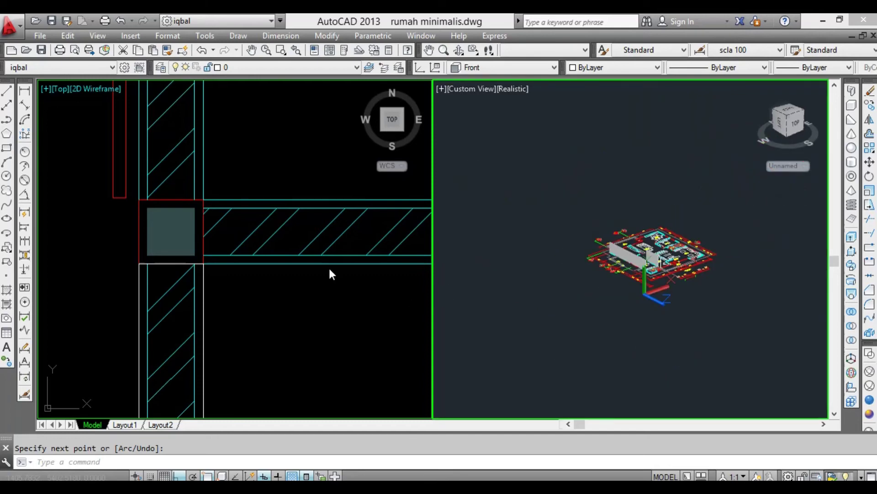